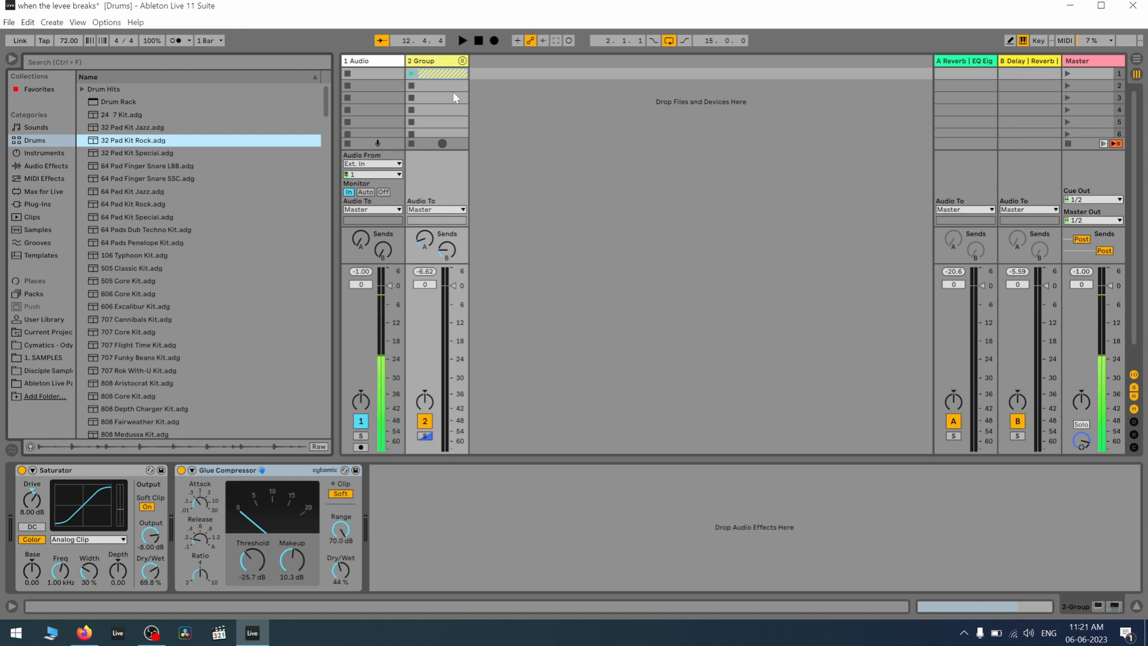
Audition the grouped drum clips in the first scene, and open their notes with the time selection cleared
left_click(414, 74)
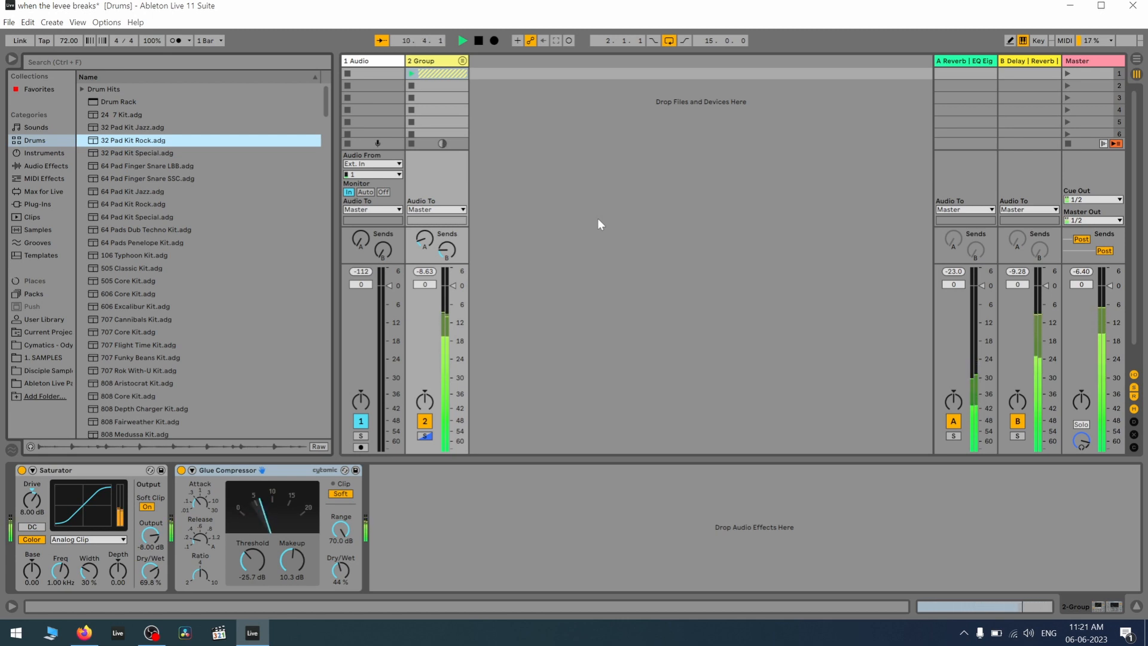
left_click(478, 40)
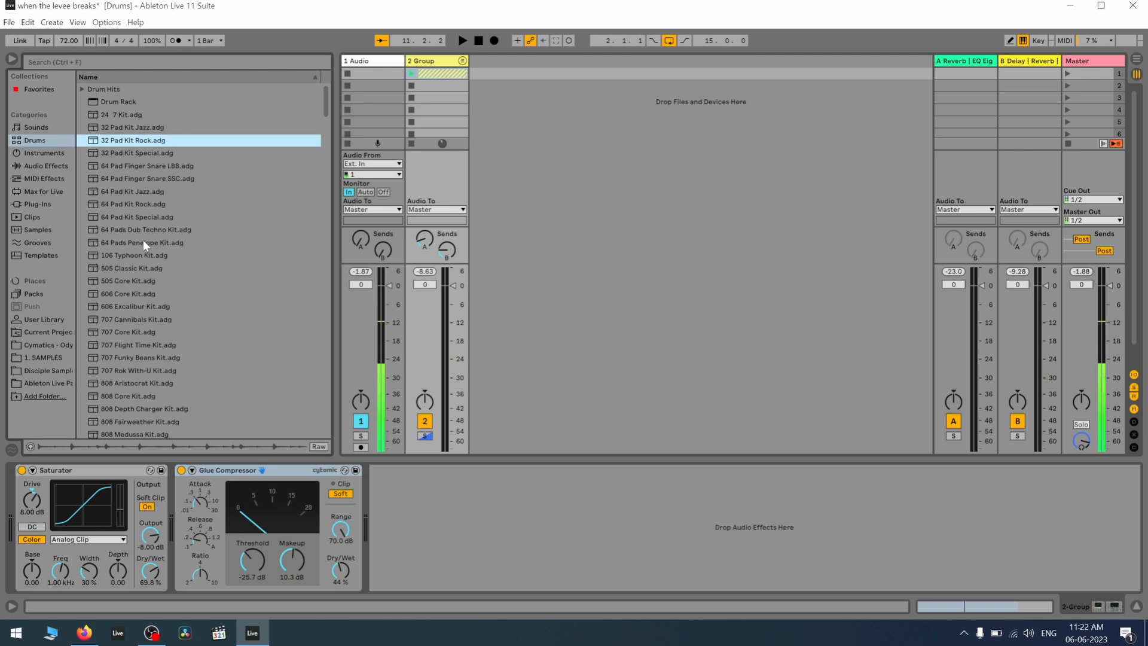
left_click(433, 75)
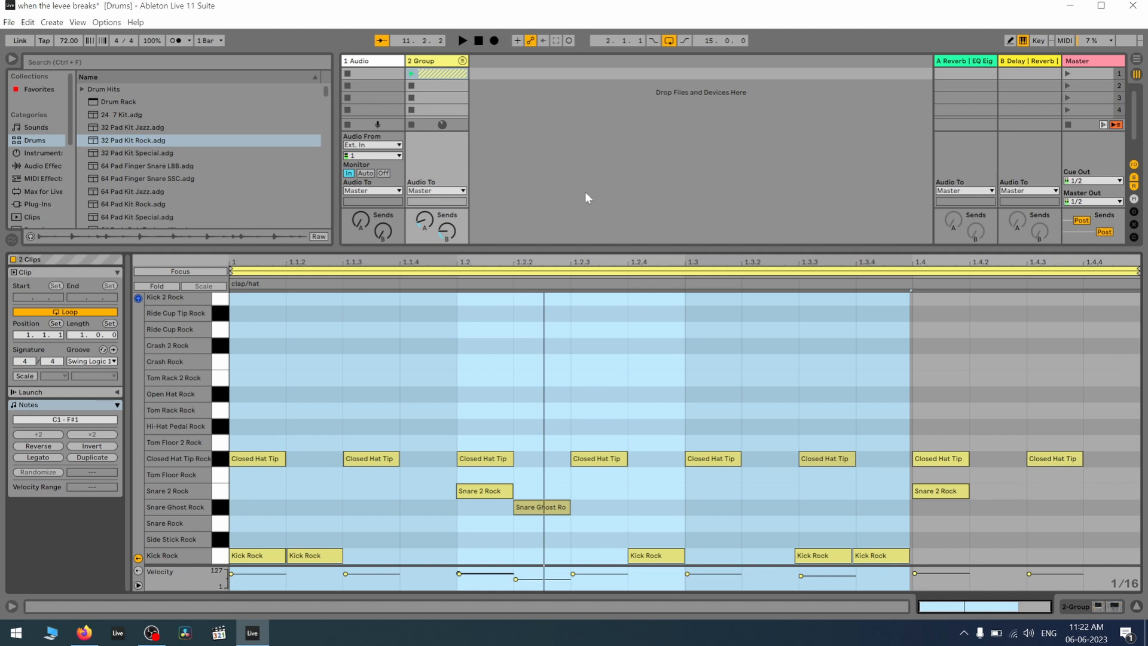
left_click(917, 383)
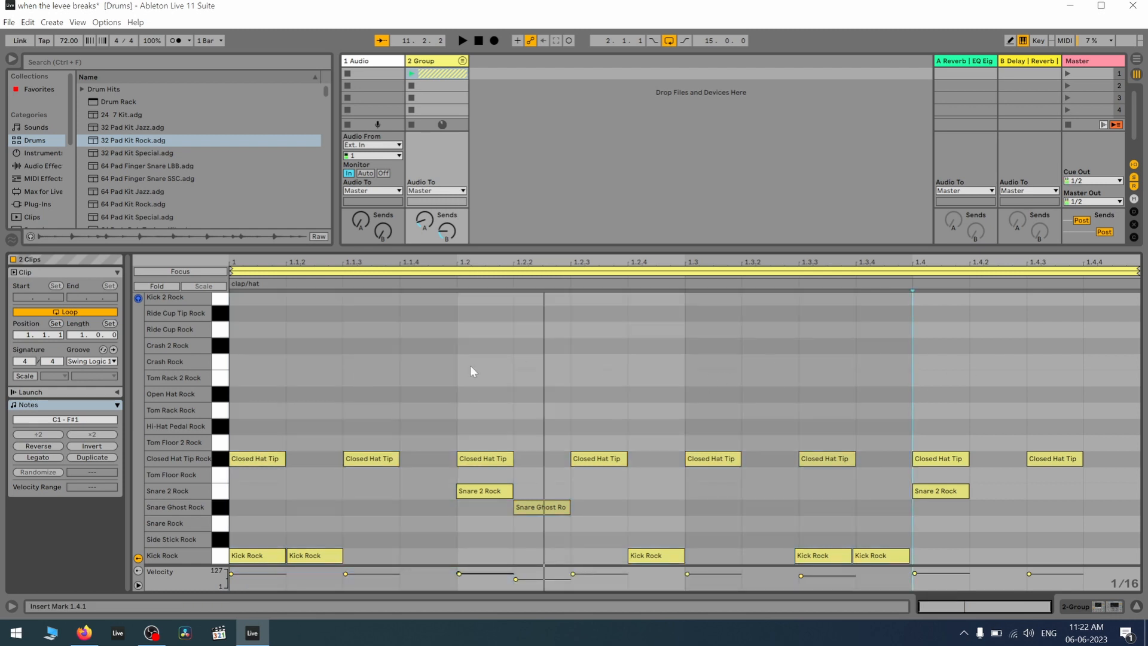
Select the Closed Hat Tip, Snare 2, Snare Ghost and Kick Rock notes in turn to examine the drum pattern
left_click(221, 460)
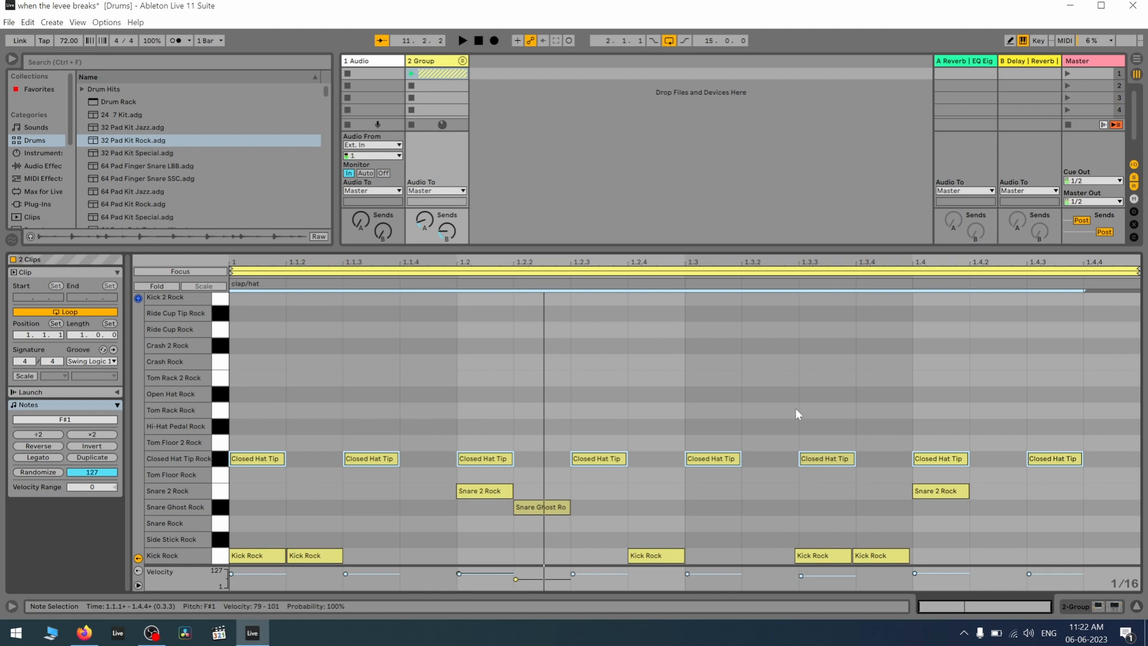
left_click(221, 491)
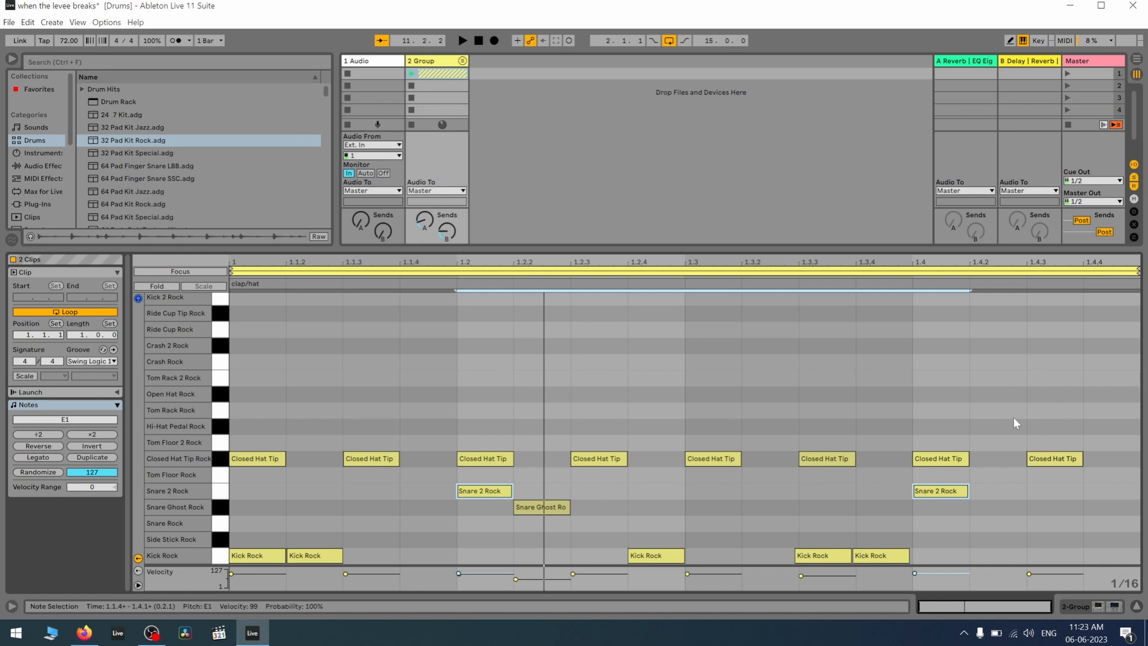
left_click(544, 506)
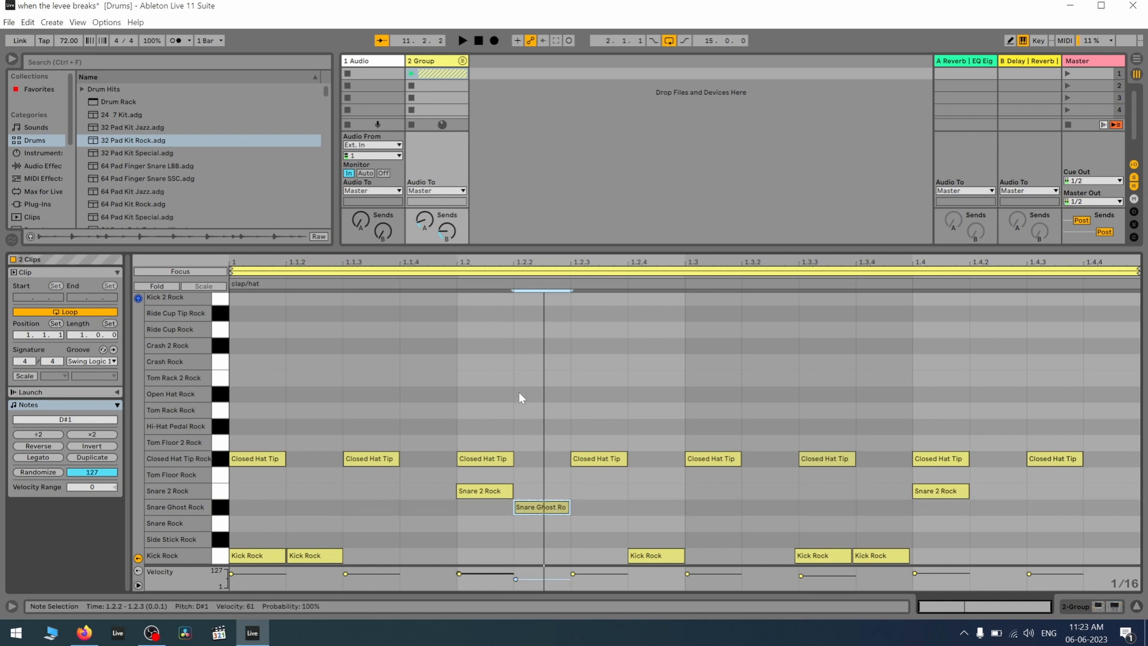
left_click(222, 557)
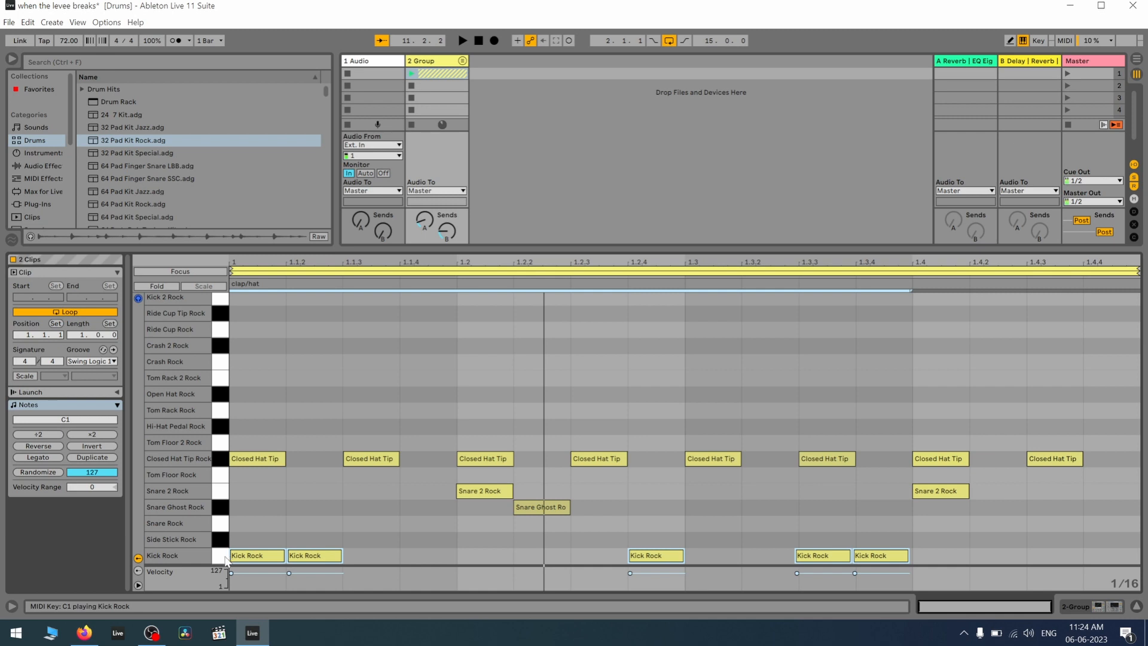
left_click(222, 555)
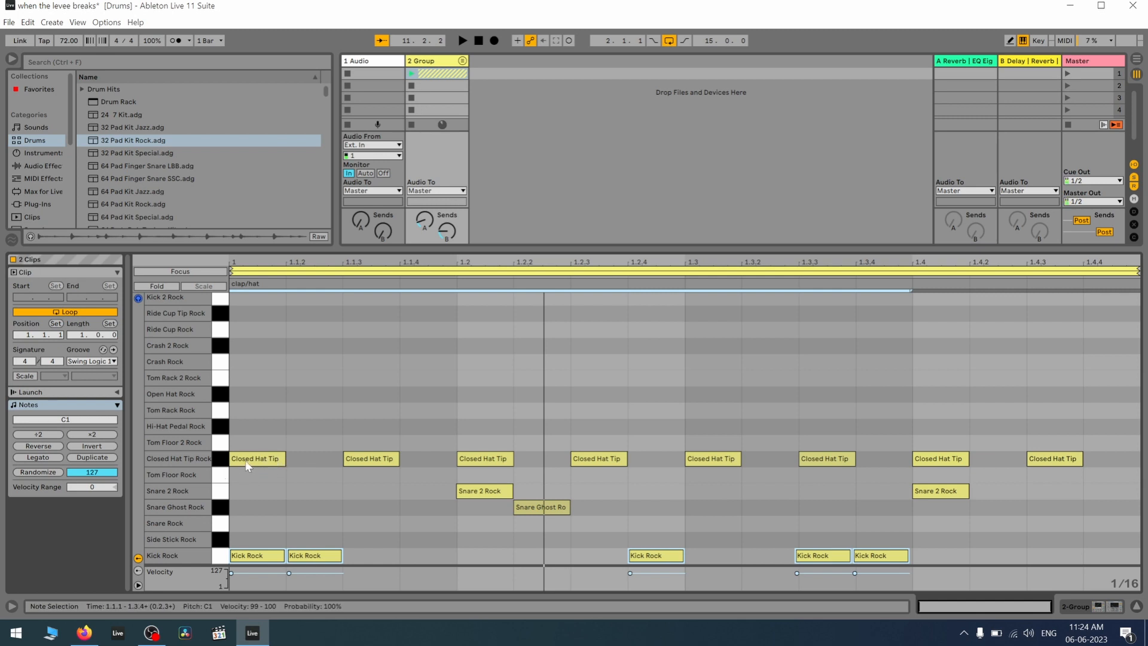
Examine up close how the starts of the first hat, second kick and first snare notes sit against the grid
scroll(245, 461, "up", 10)
scroll(260, 467, "down", 10)
scroll(239, 521, "up", 10)
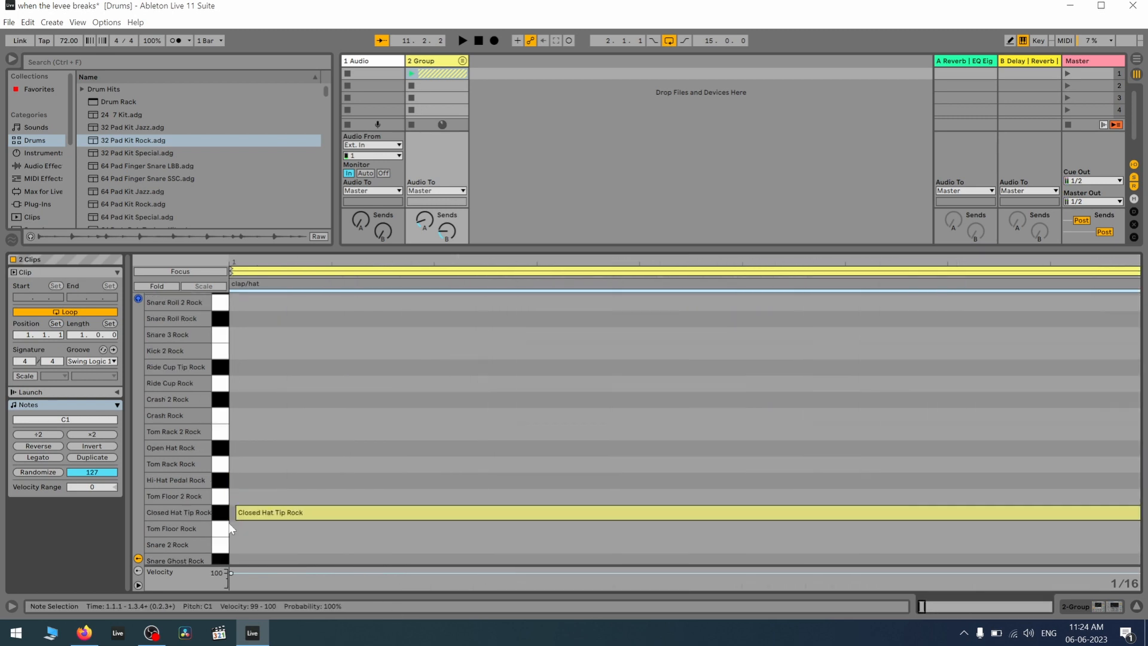
scroll(248, 502, "down", 3)
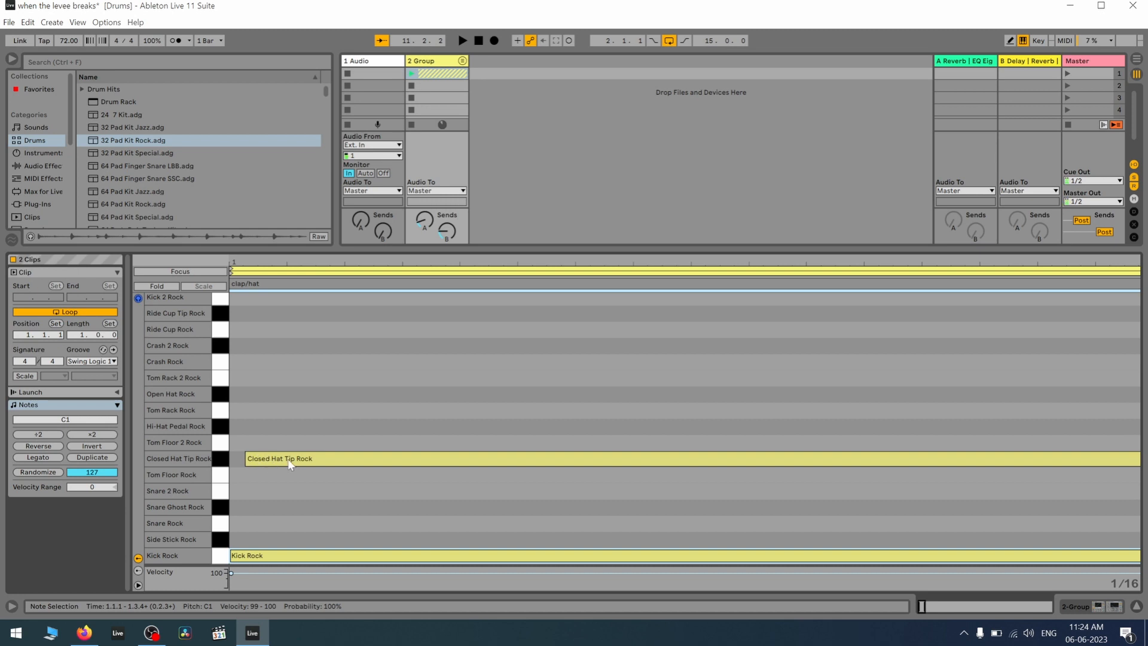
scroll(288, 519, "down", 6)
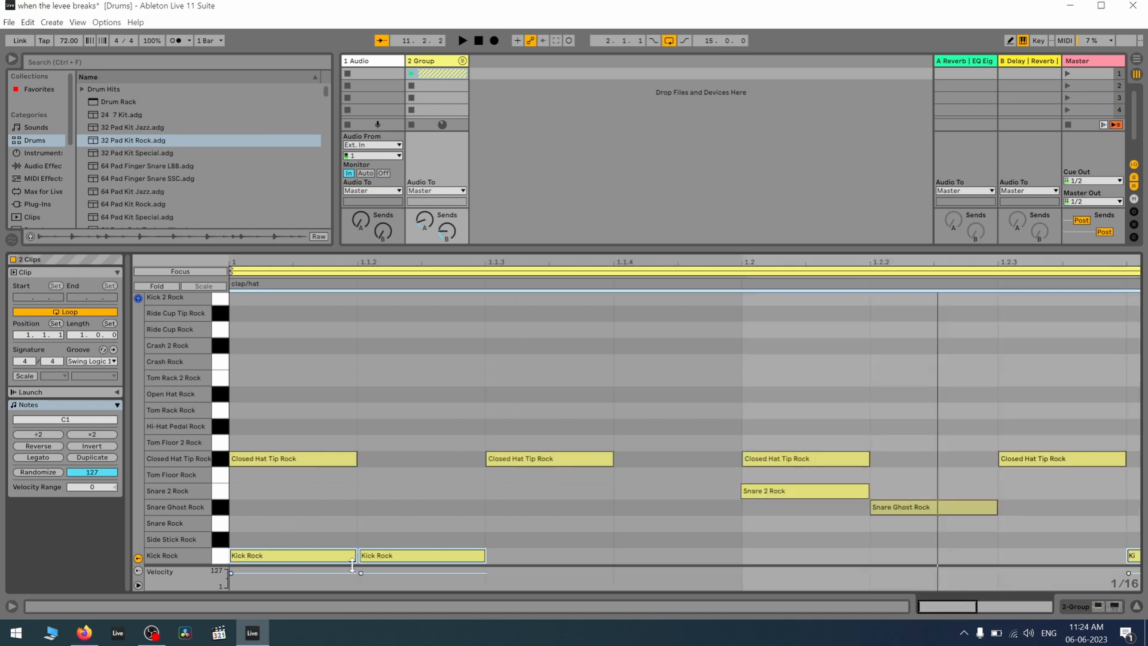
scroll(360, 562, "up", 4)
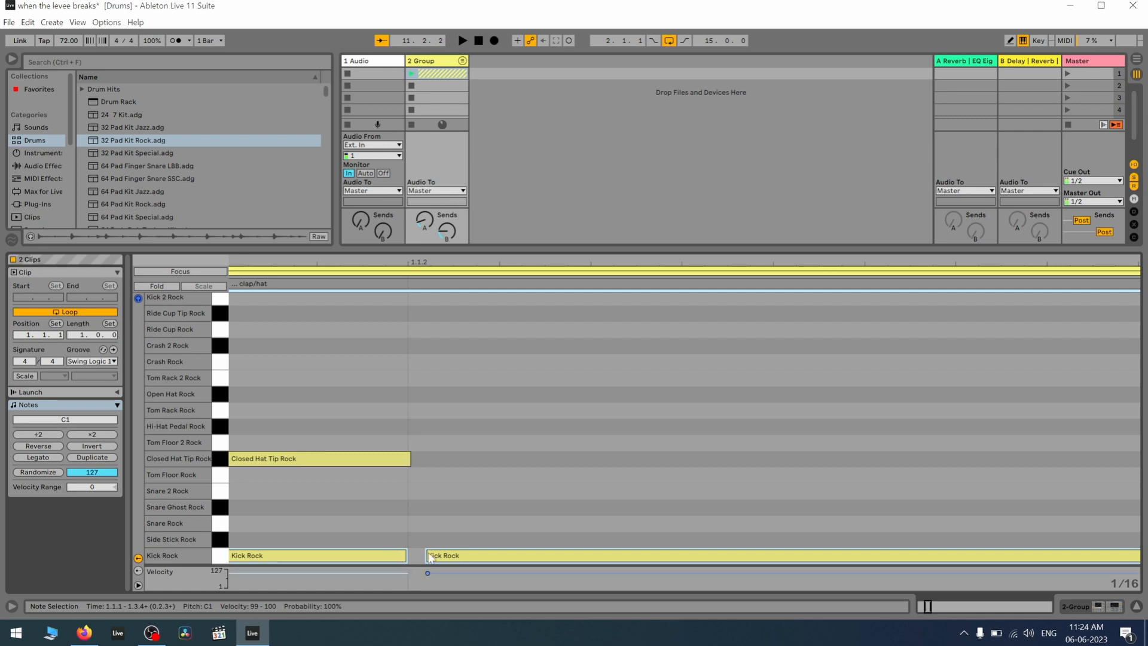
scroll(429, 512, "down", 3)
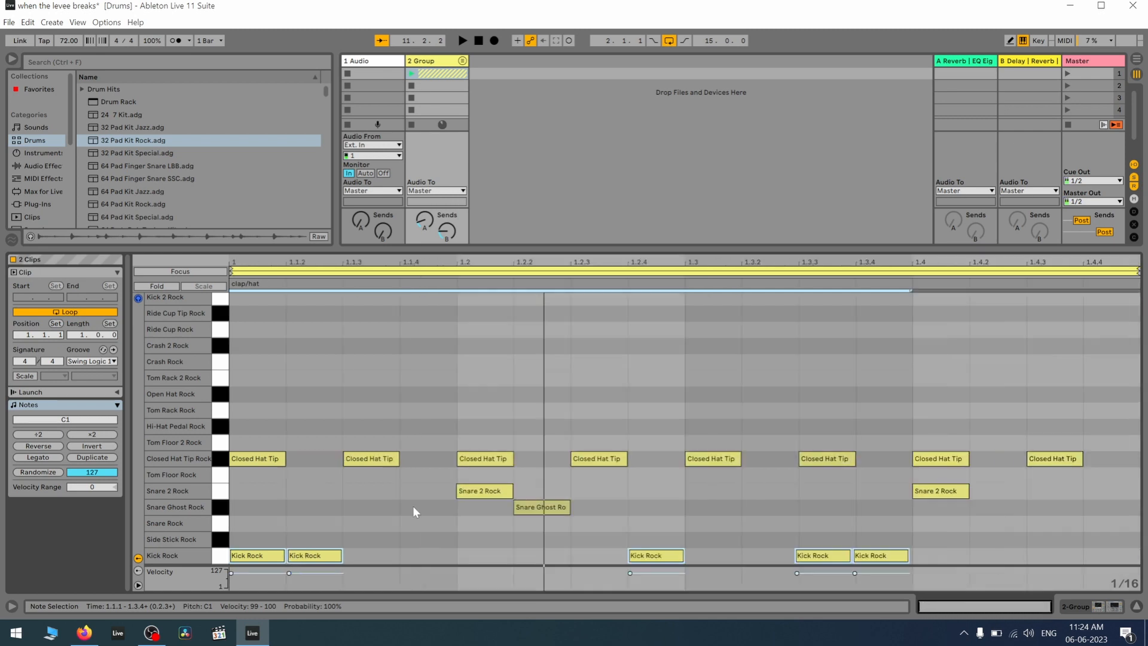
scroll(466, 503, "up", 4)
scroll(467, 503, "down", 2)
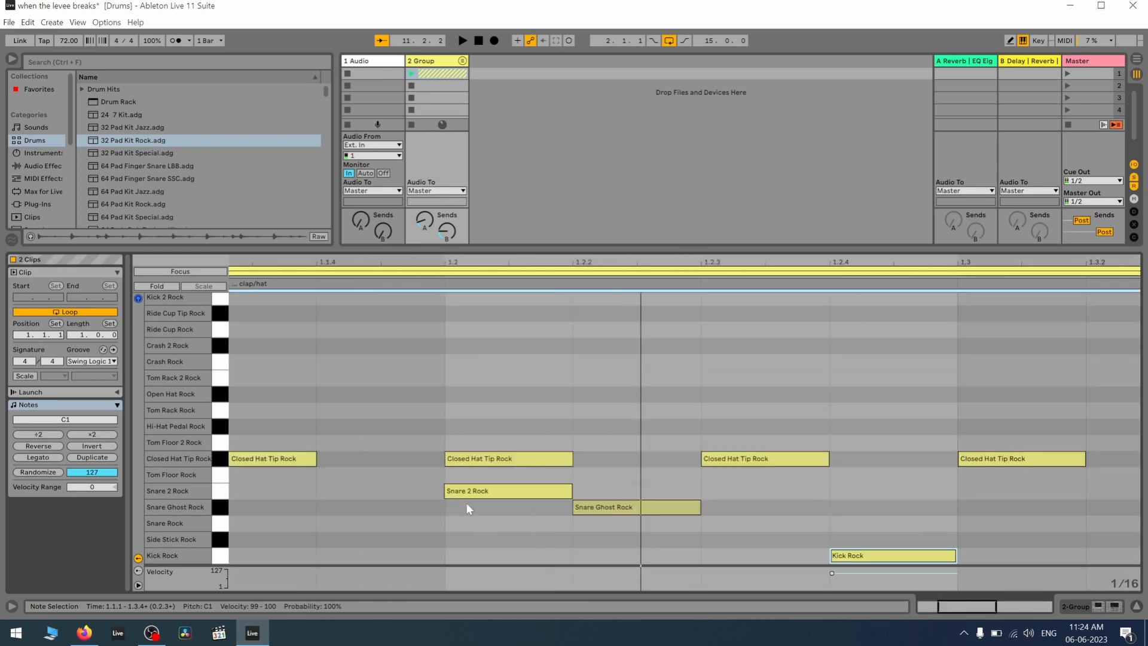
scroll(443, 500, "up", 4)
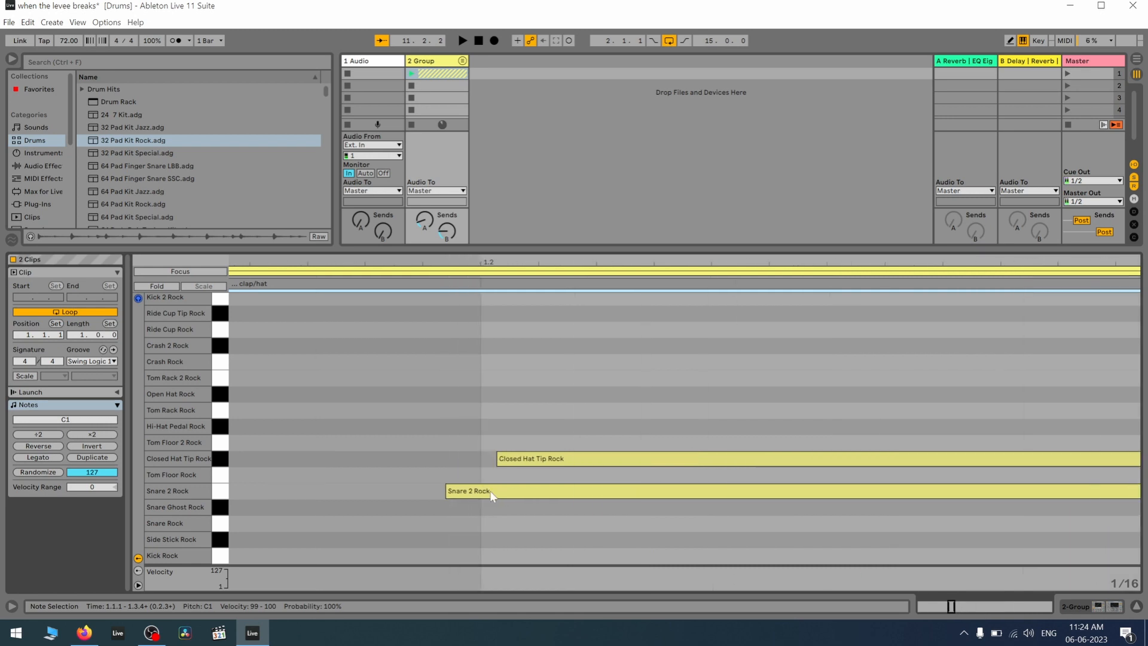
scroll(758, 489, "down", 5)
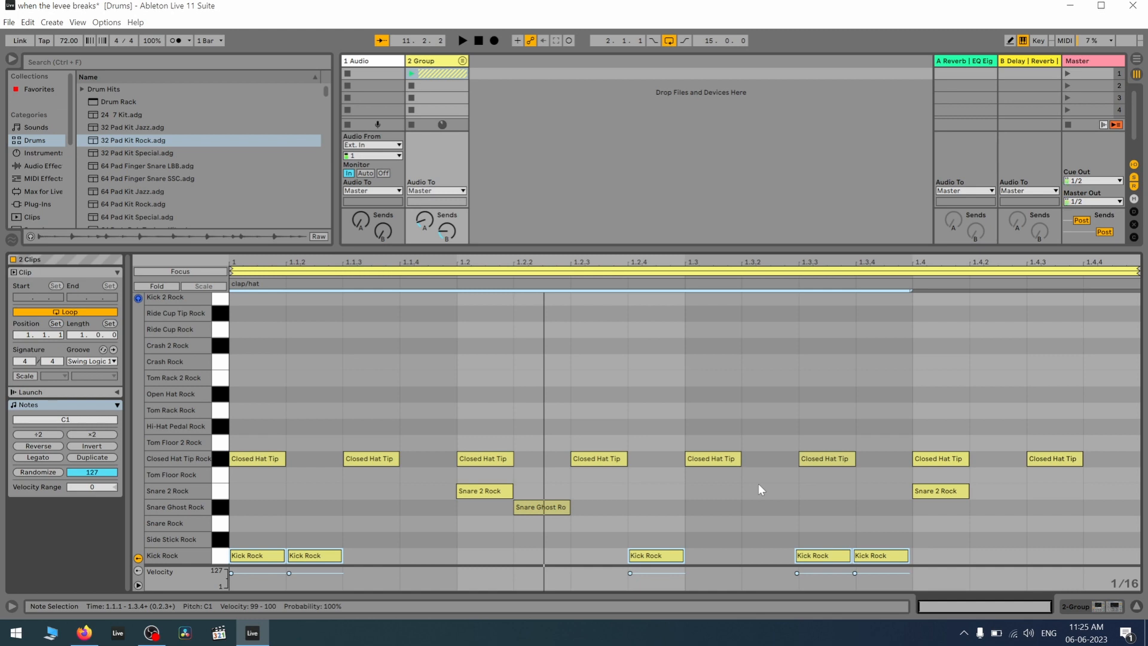
Hide the clip detail view and audition the grouped drum clips in the first scene
left_click(1136, 608)
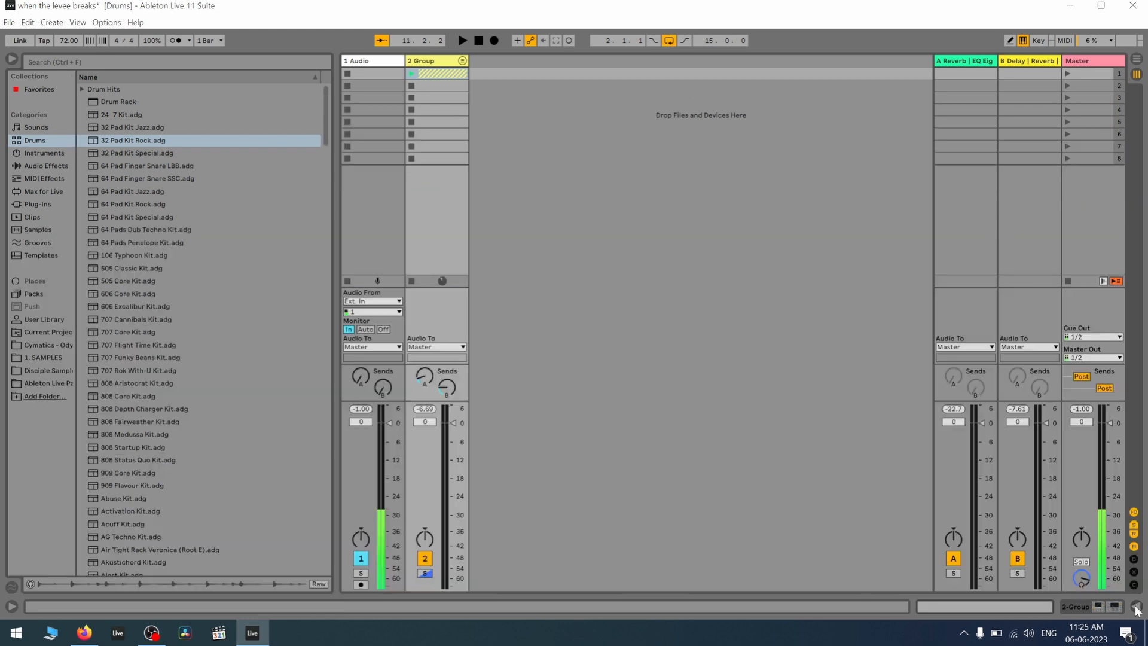
left_click(413, 73)
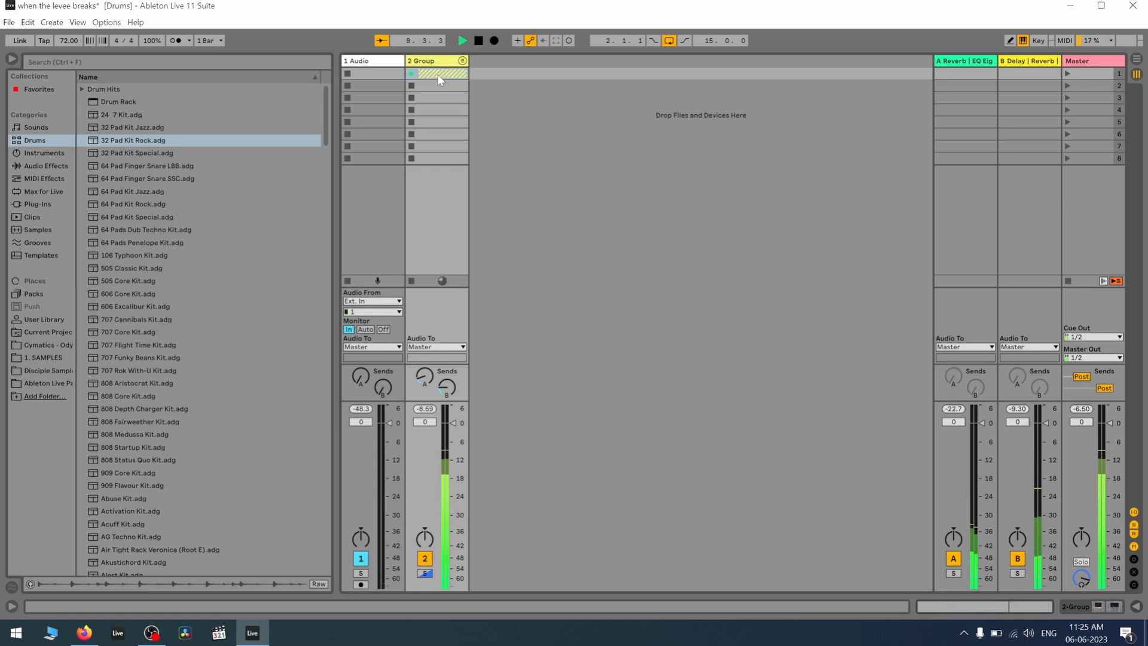
key("space")
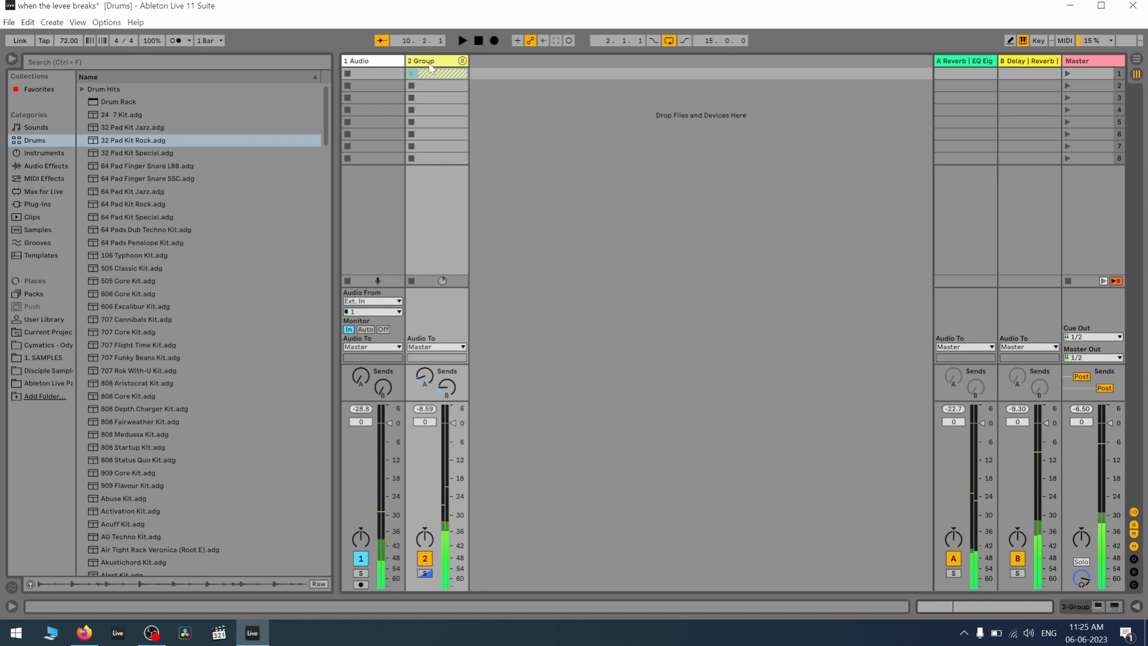
Open the device chain of the 2 Group track to examine its Saturator and Glue Compressor settings
double_click(430, 62)
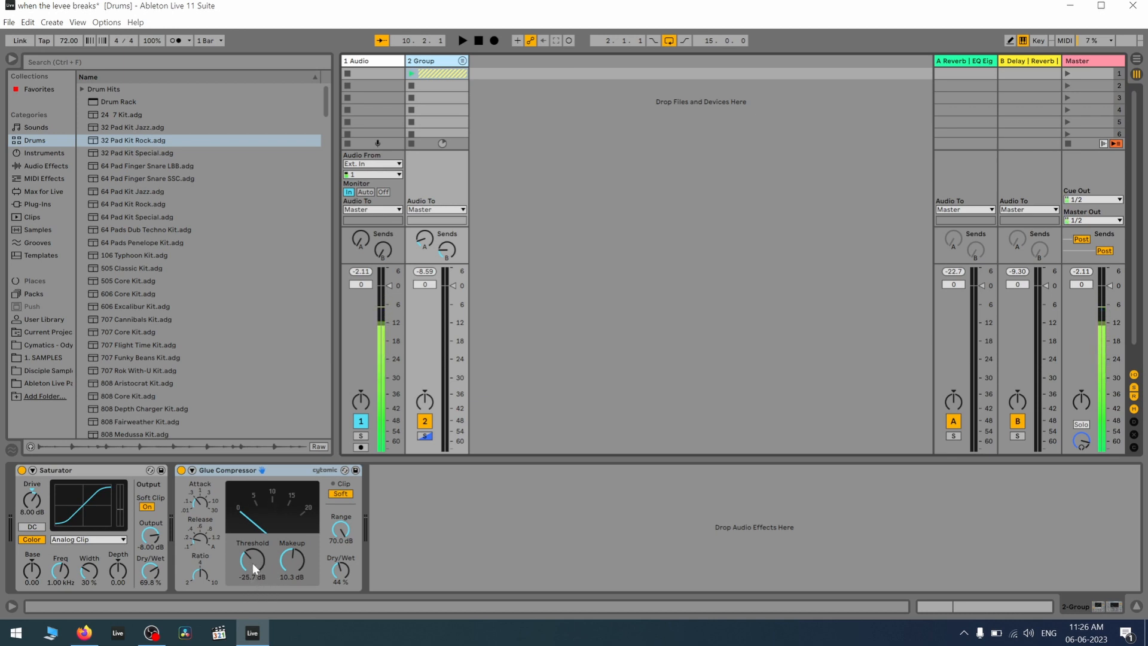
key("space")
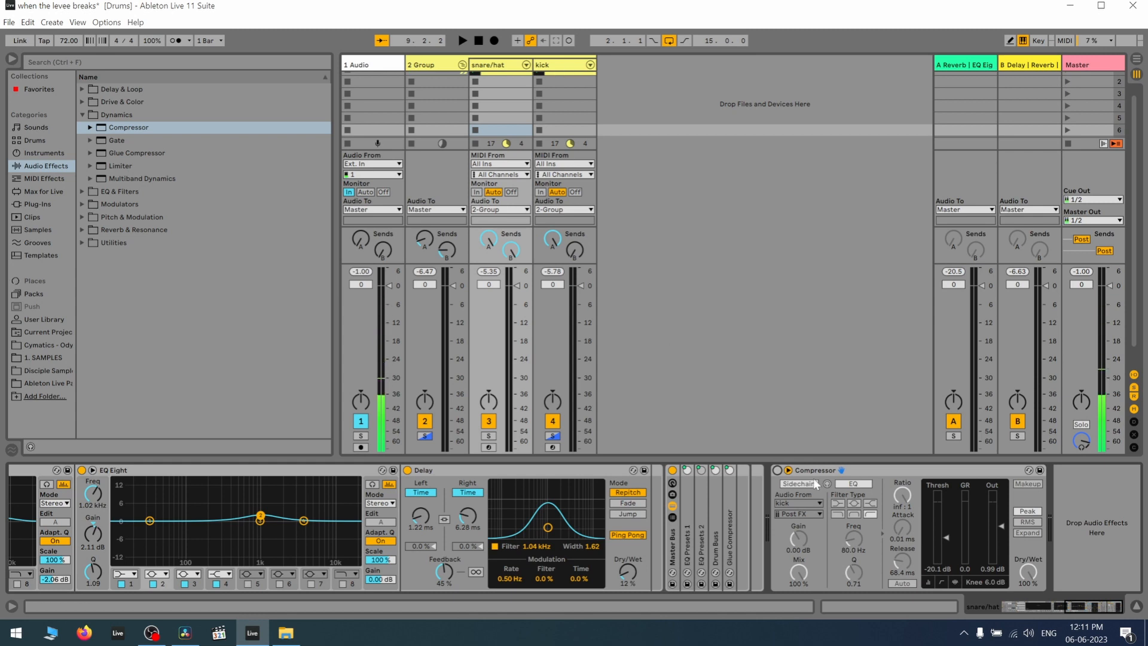
Compare the drum playback with the snare/hat track's kick-sidechained Compressor switched on and switched off
left_click(777, 470)
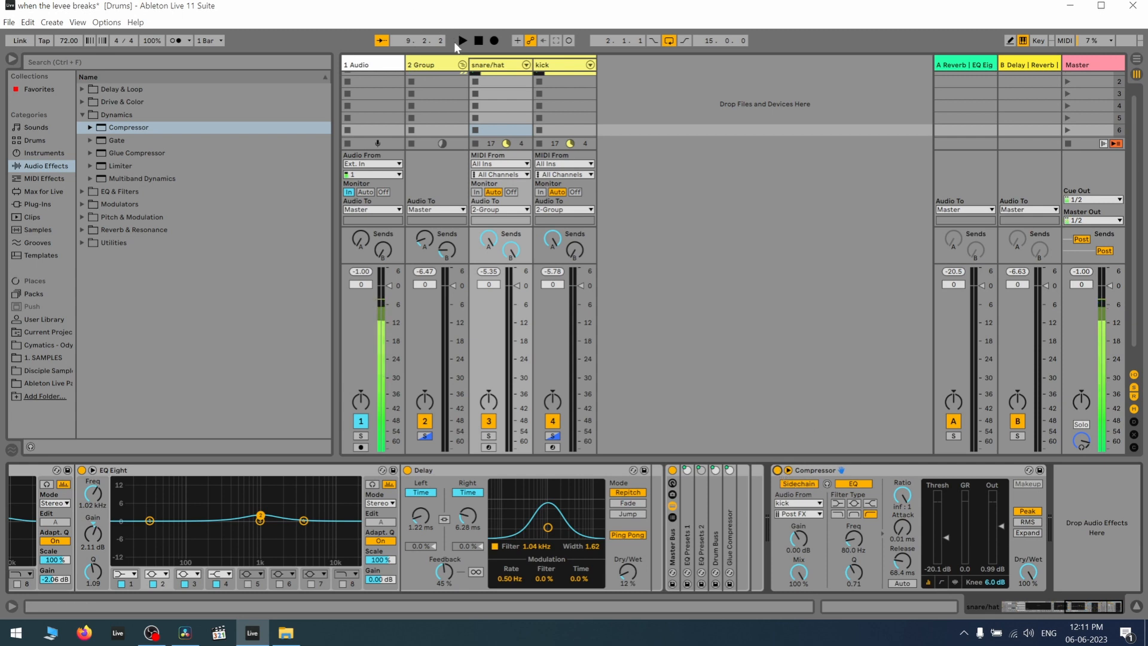
left_click(462, 40)
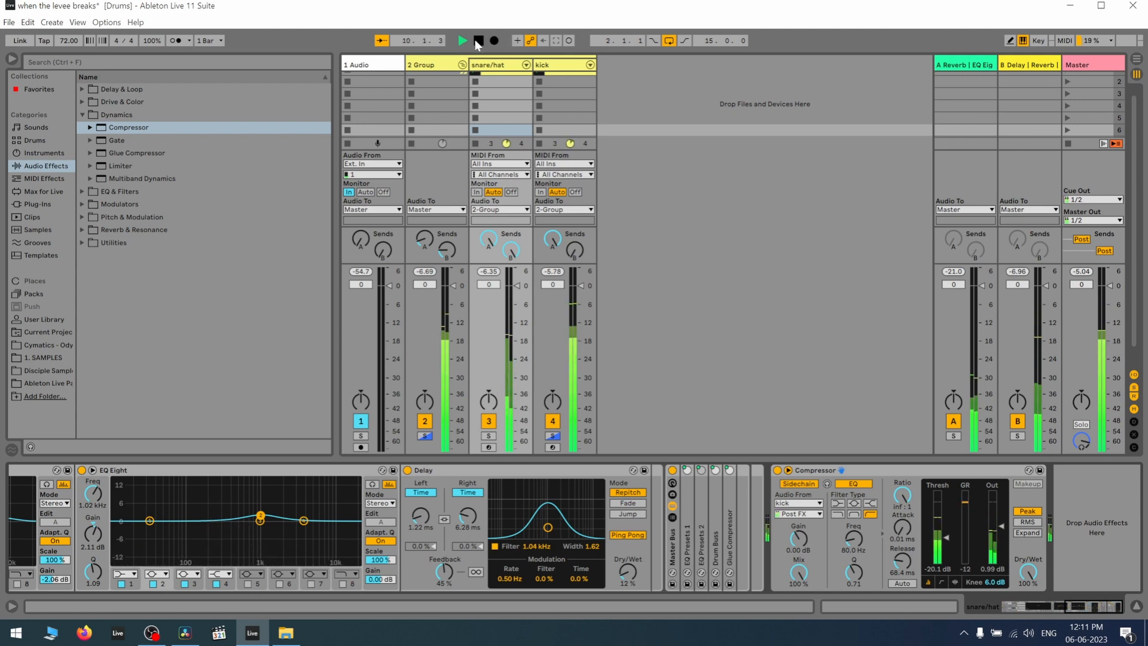
left_click(478, 41)
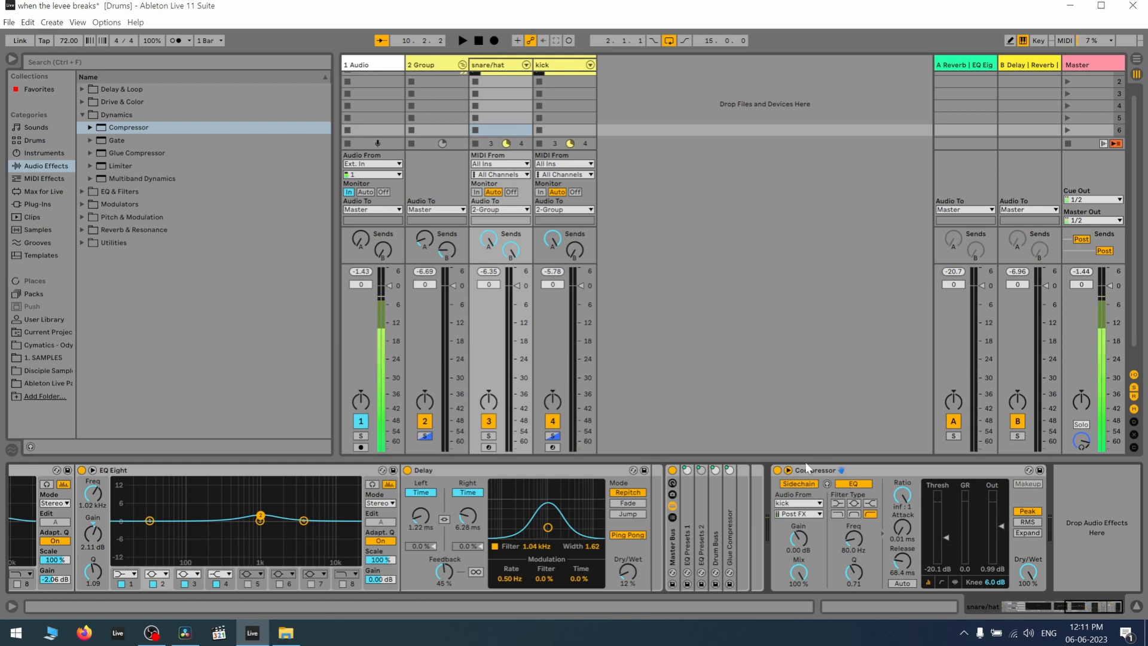
left_click(777, 470)
left_click(463, 40)
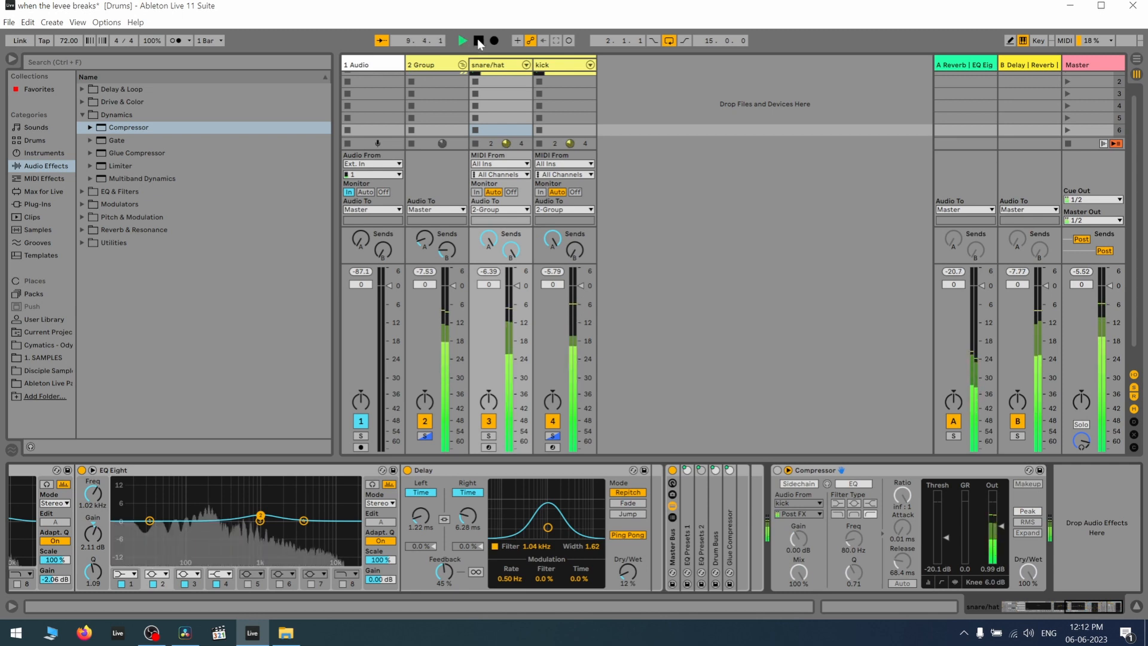
Turn the snare/hat Compressor back on and adjust its release during playback, raising it to about 241 ms before lowering it
left_click(777, 471)
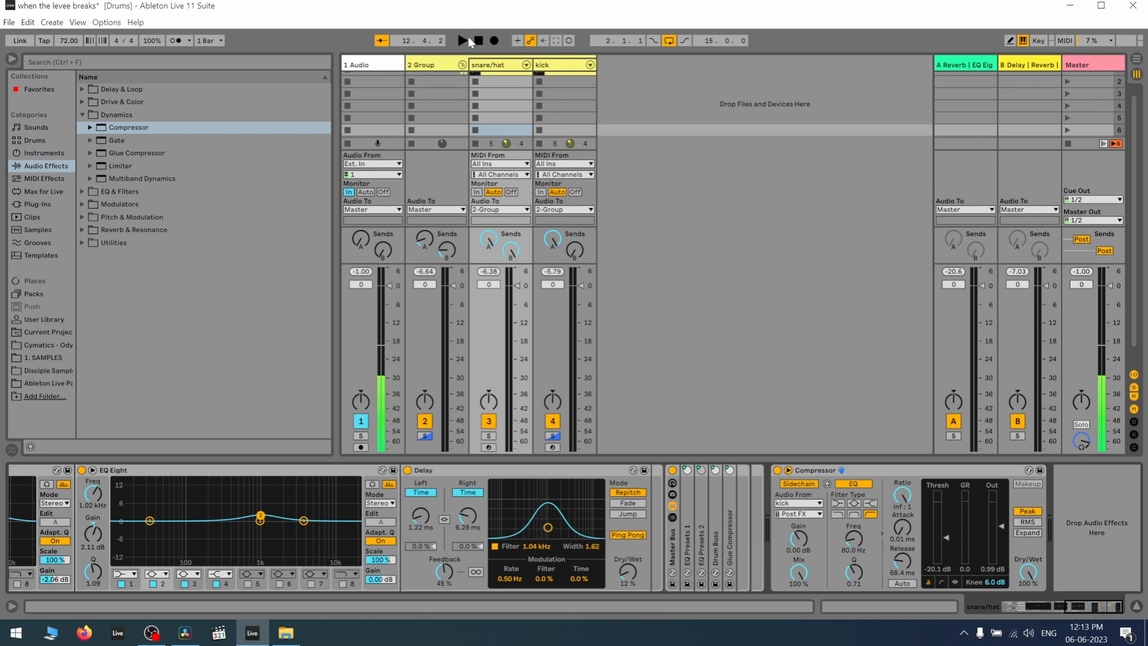
key("space")
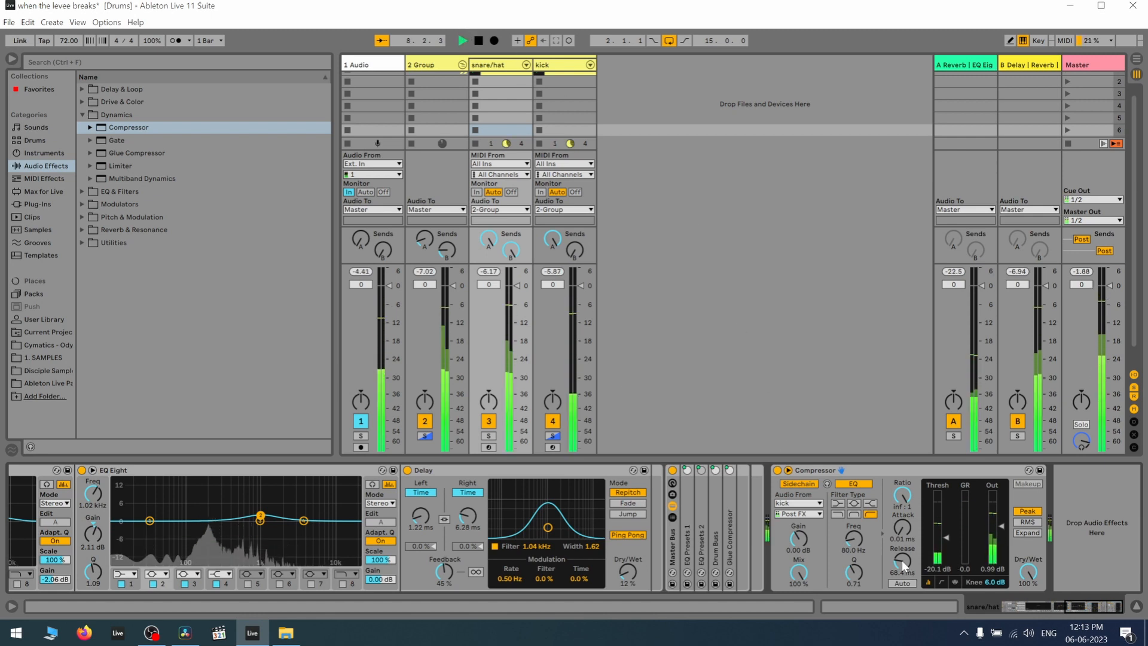
left_click_drag(902, 561, 902, 533)
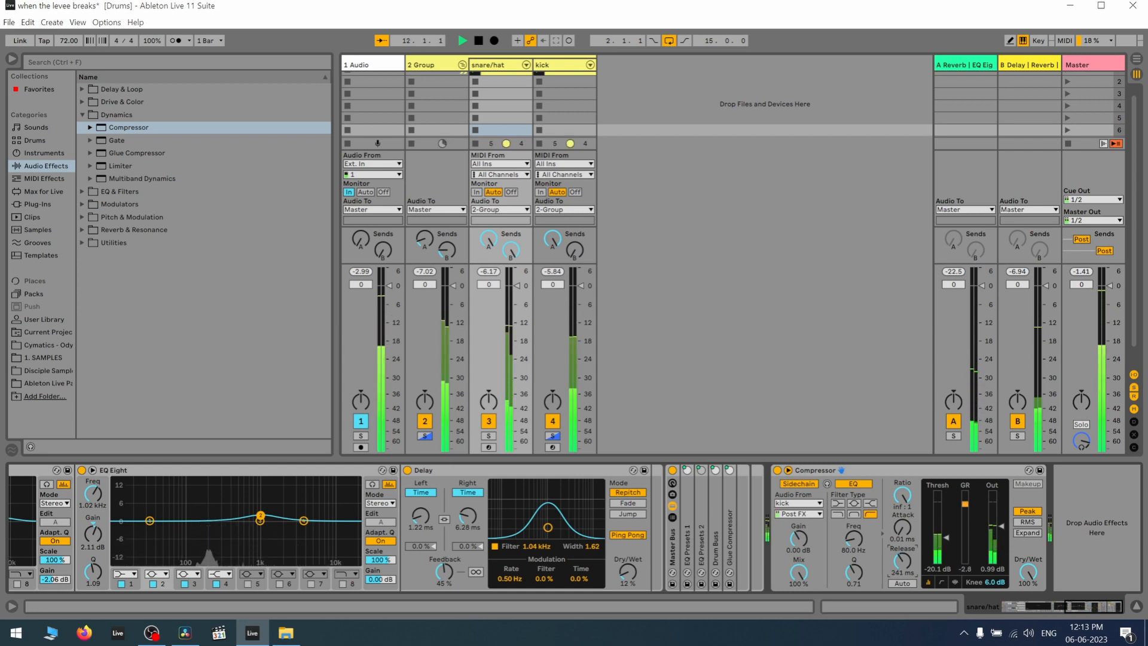
left_click_drag(902, 561, 903, 583)
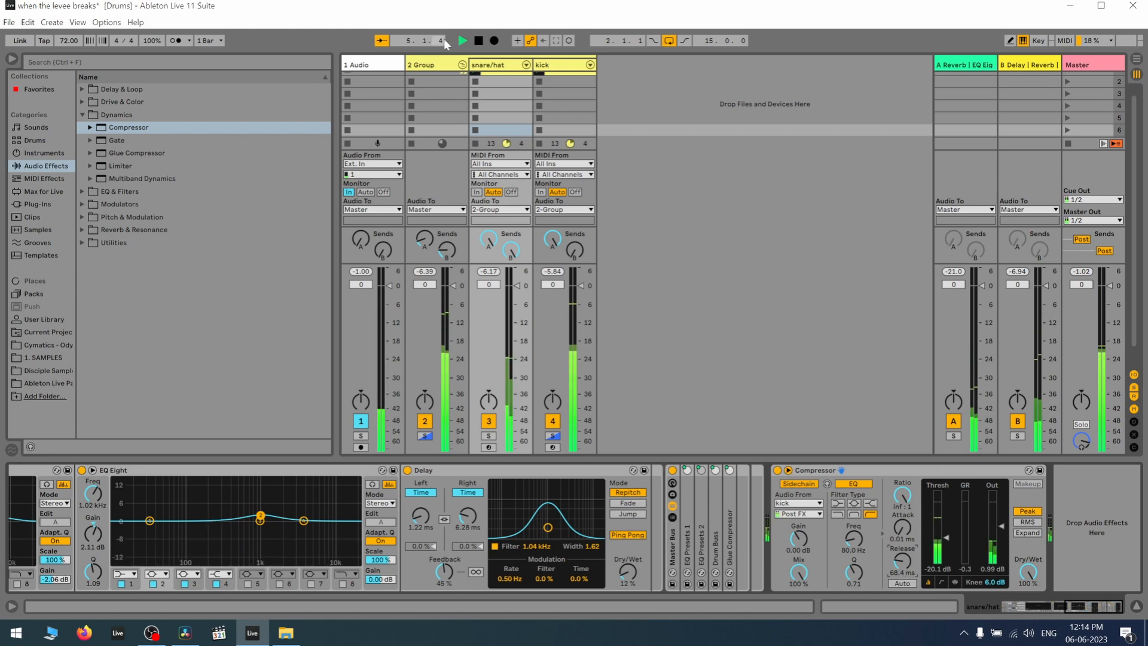
key("space")
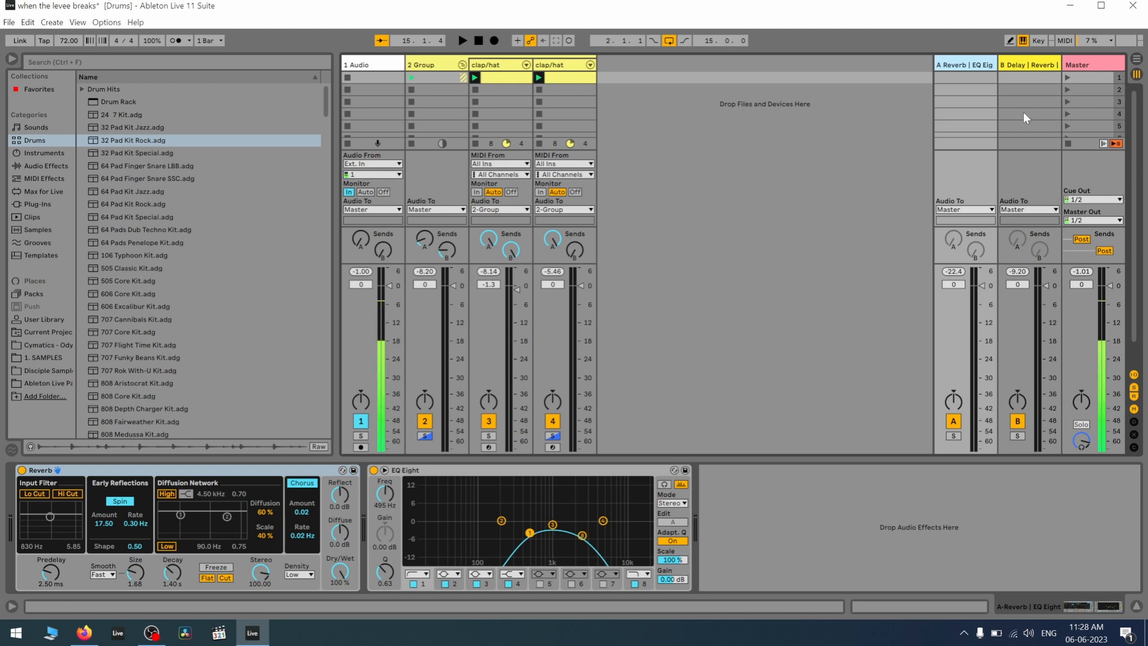
Show the device chain of the B Delay return track to examine its Delay, Reverb and EQ Eight
left_click(1035, 64)
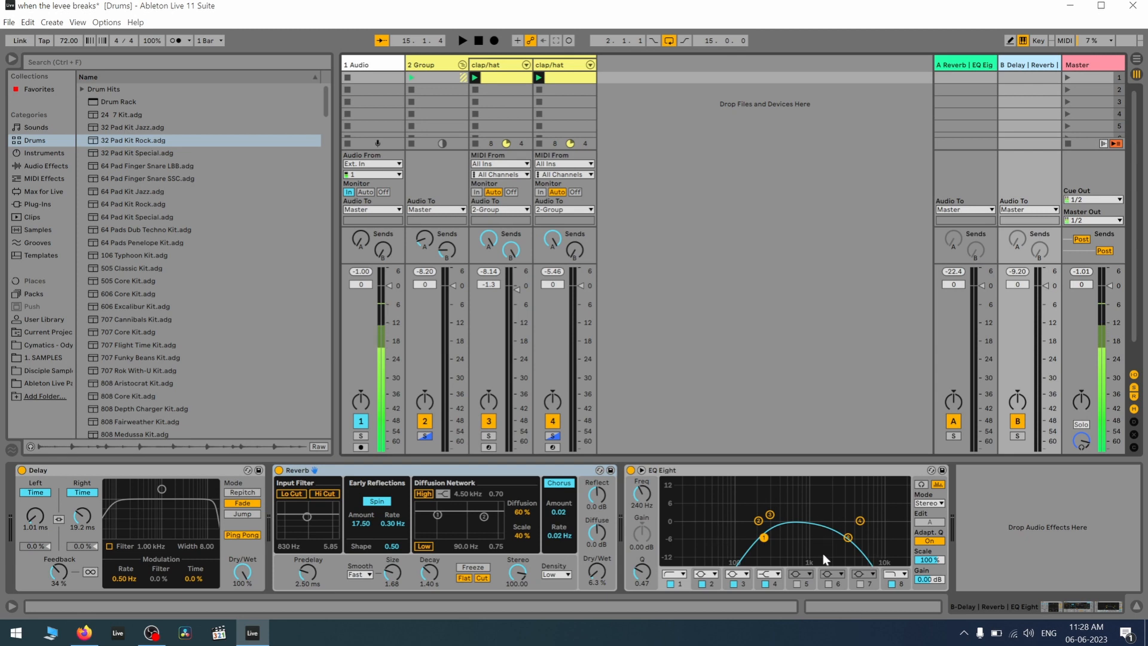
Open the 32 Pad Kit Rock rack on the first clap/hat track and show the Snare 2 Rock pad's devices
left_click(498, 78)
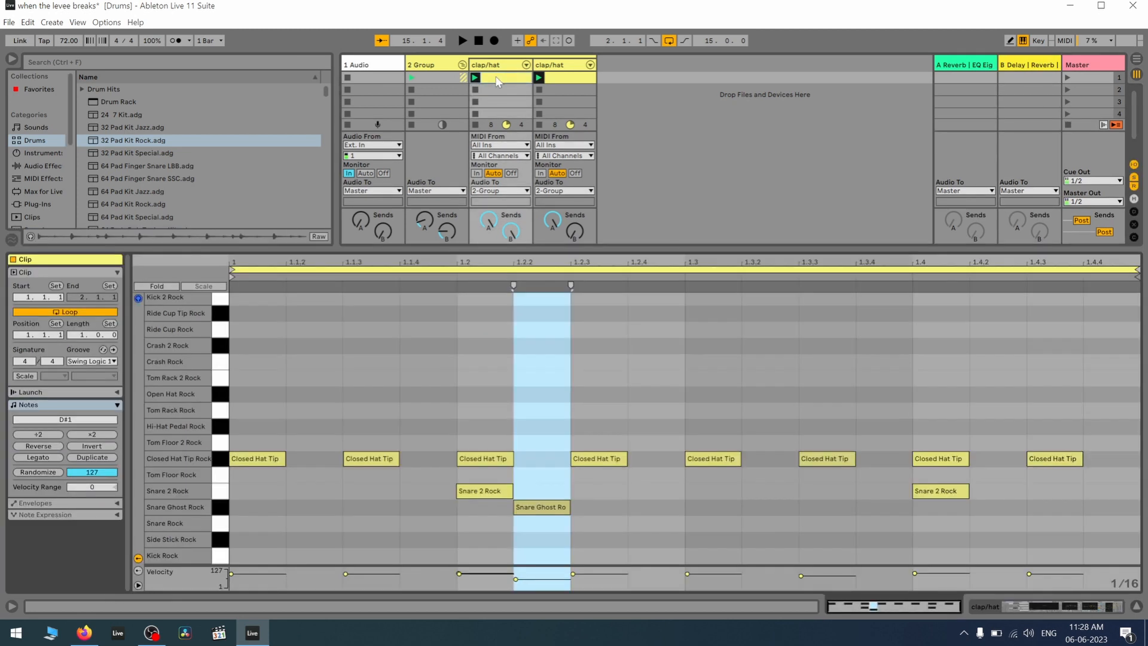
left_click(1077, 609)
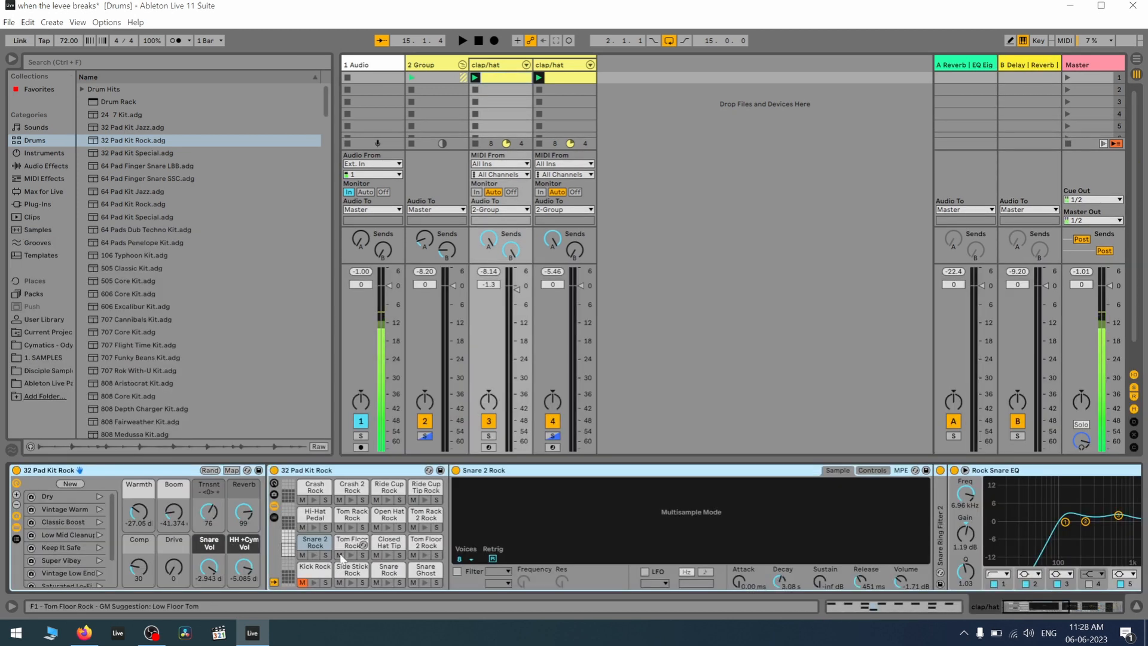
double_click(311, 545)
double_click(311, 545)
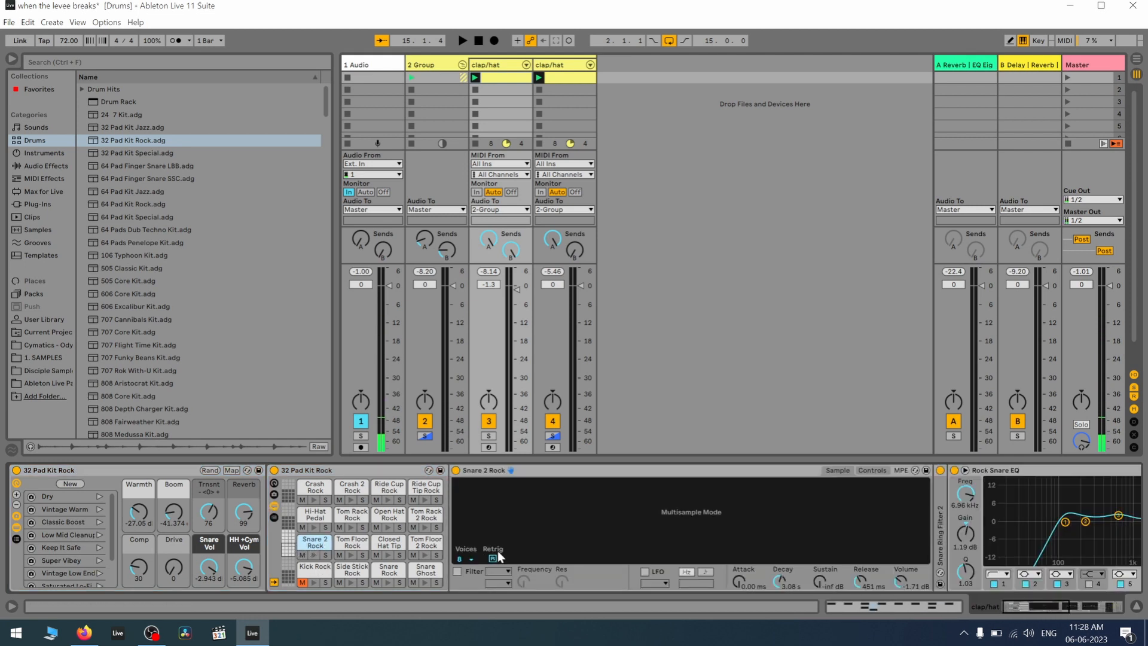
Examine the Rock Snare EQ, EQ Eight and Delay on the Snare 2 Rock chain, selecting the EQ Eight's band near 1 kHz
scroll(500, 556, "right", 6)
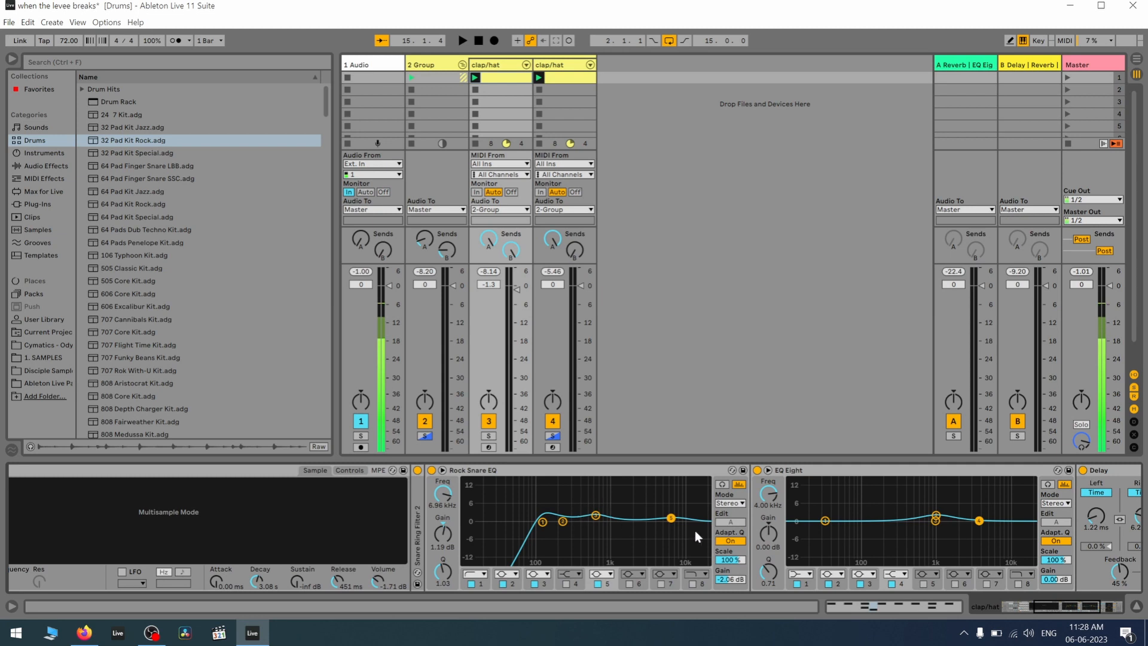
scroll(313, 480, "right", 4)
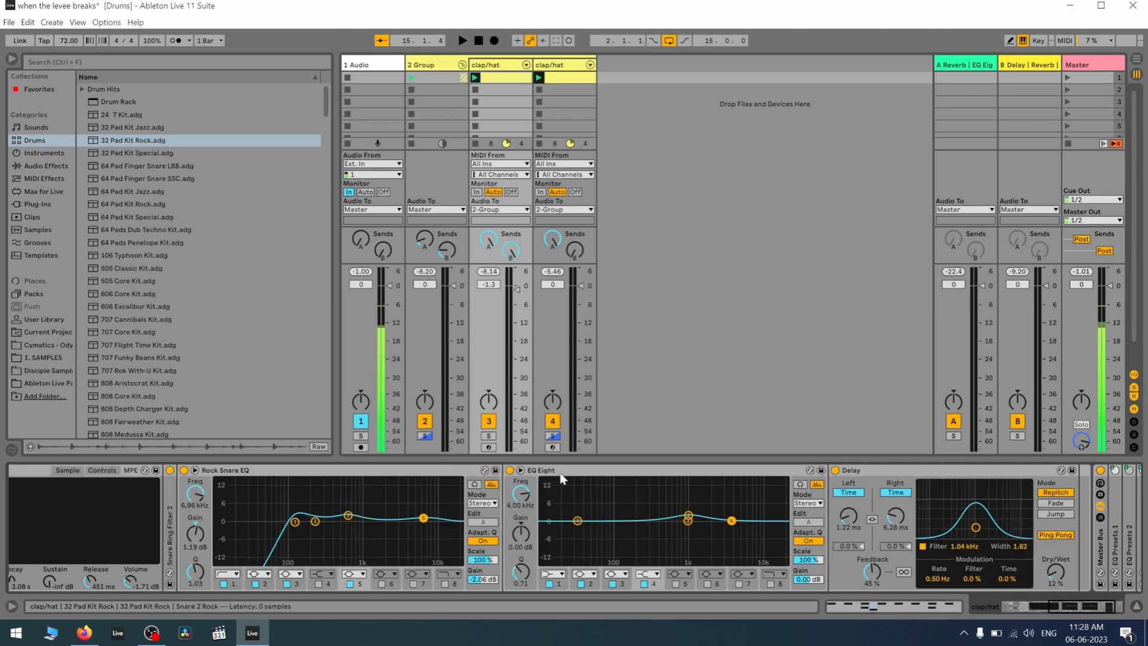
left_click(689, 518)
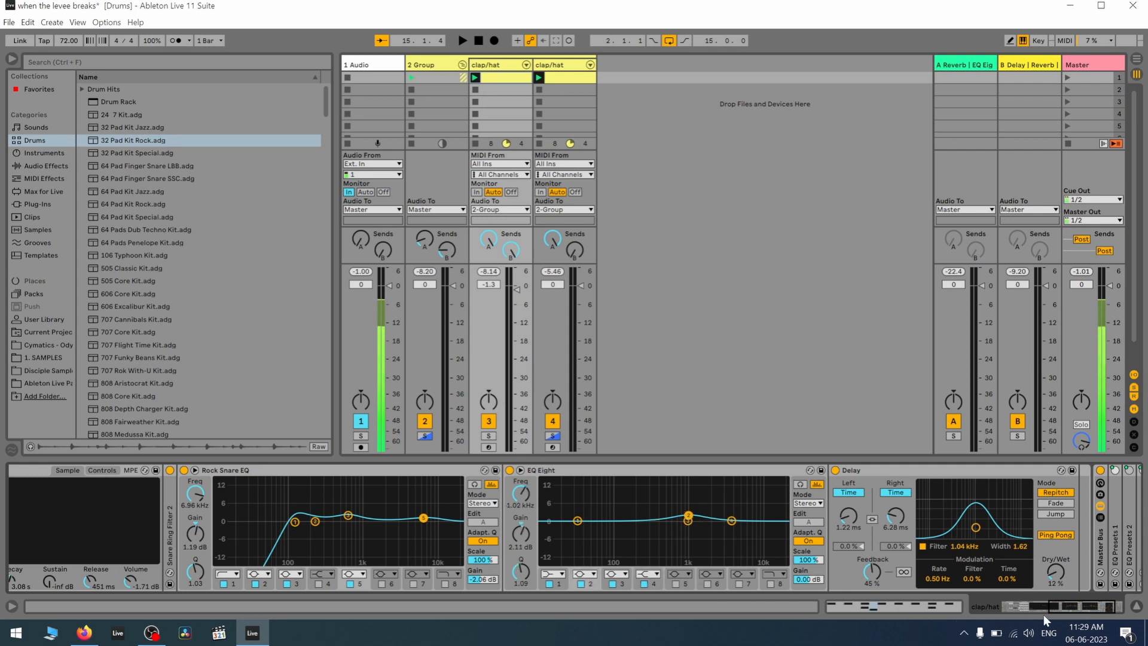
left_click_drag(1067, 605, 1074, 604)
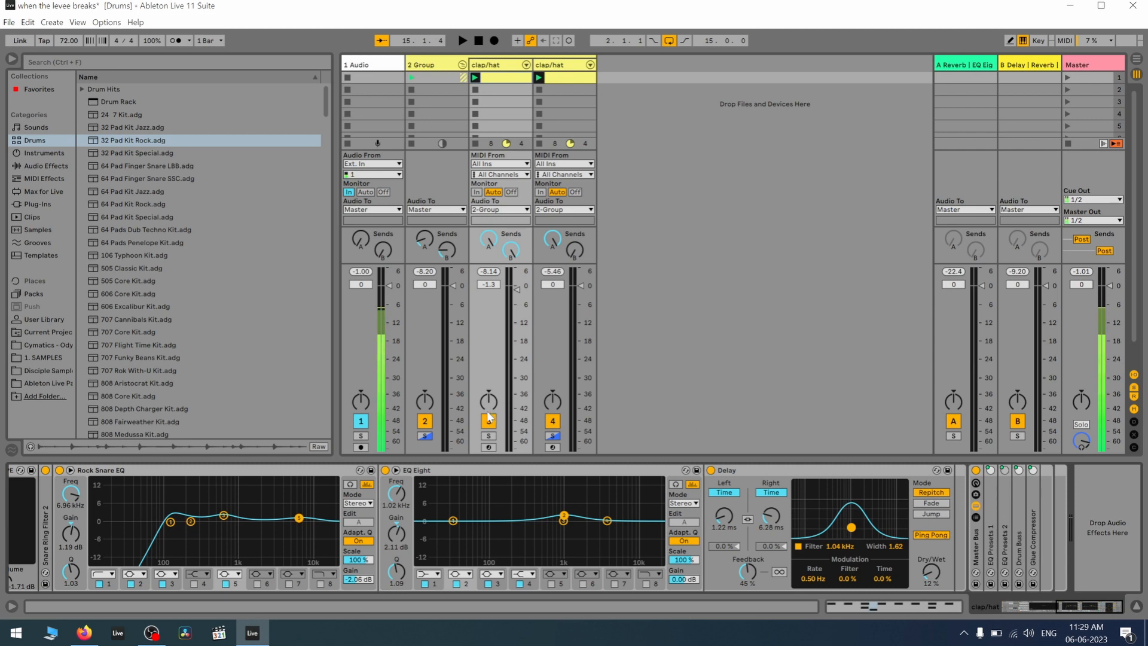
Select the drum group track and launch the clips in its first slot to hear the finished drum sound
left_click(484, 68)
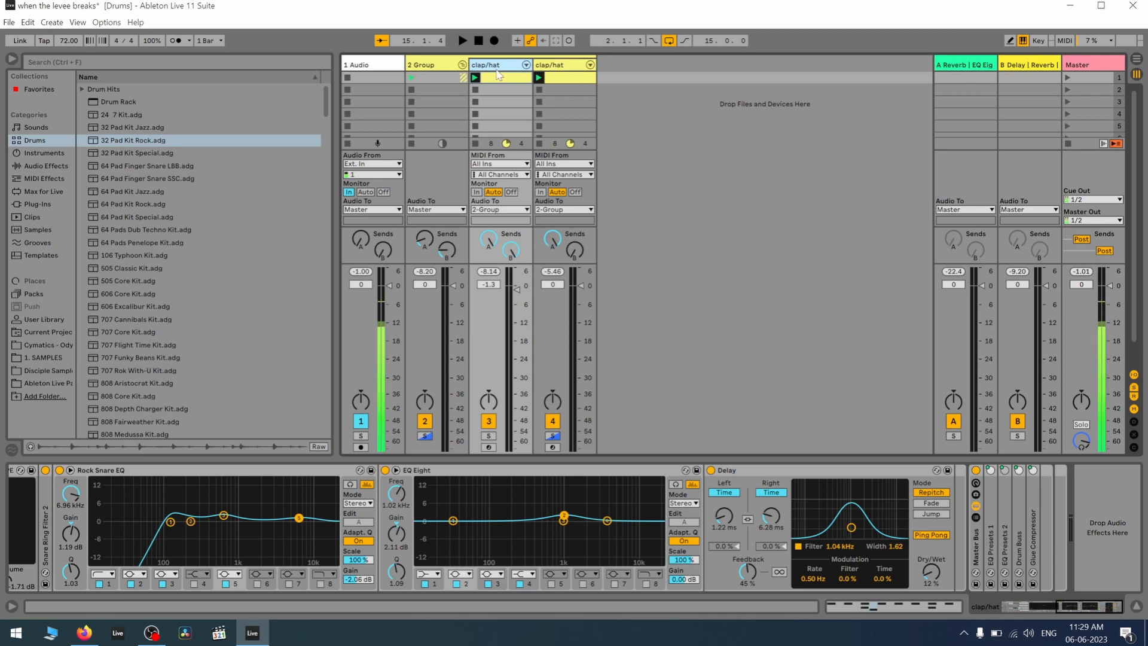
left_click(429, 65)
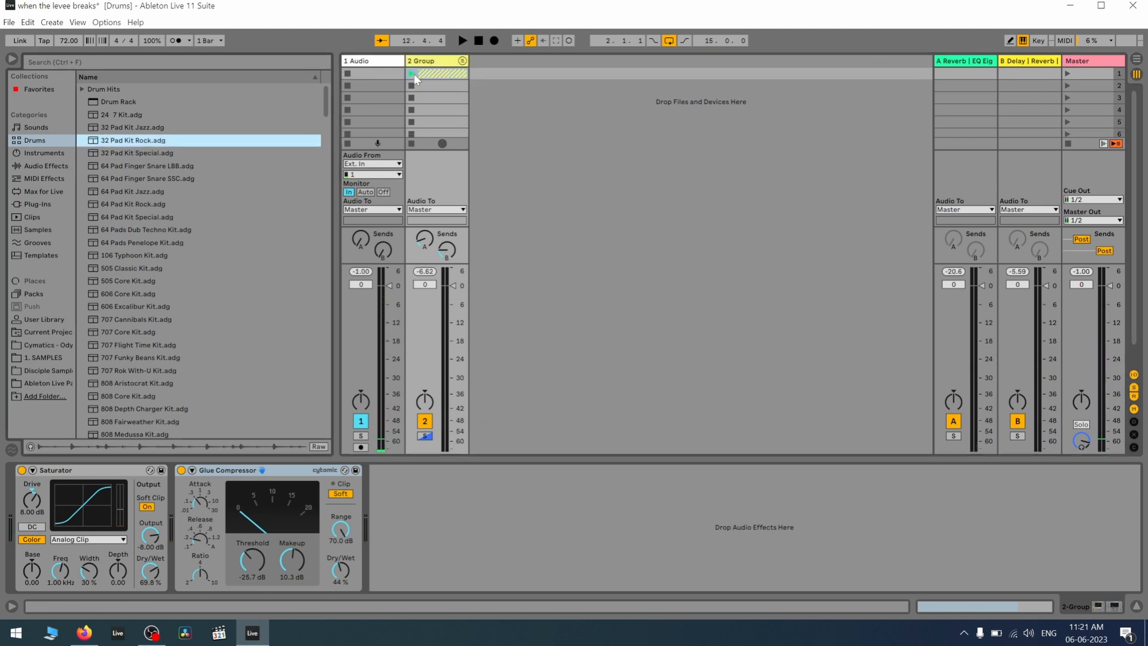
left_click(412, 74)
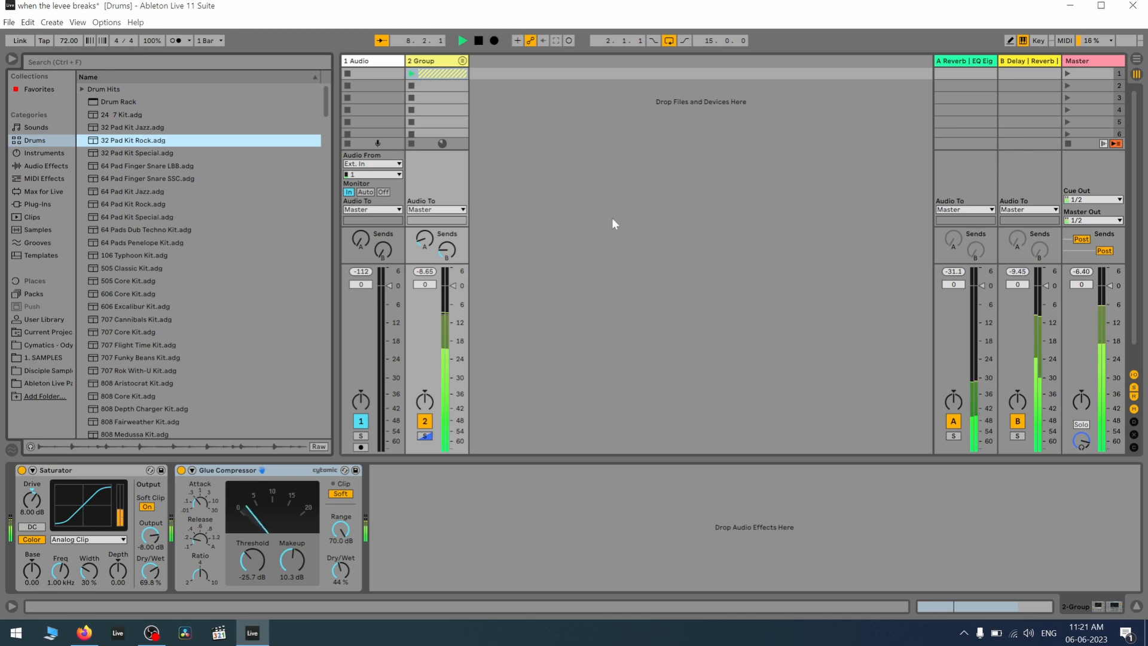